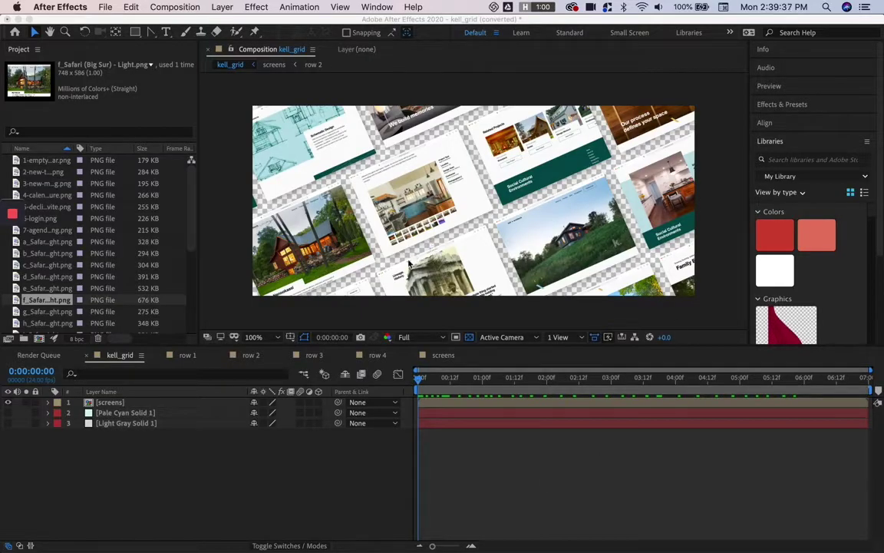
Scrub through the kell_grid tilted-screens animation, then scroll the Kell Architects case-study page
{"action": "left_click_drag", "start_coordinate": [418, 377], "coordinate": [564, 363]}
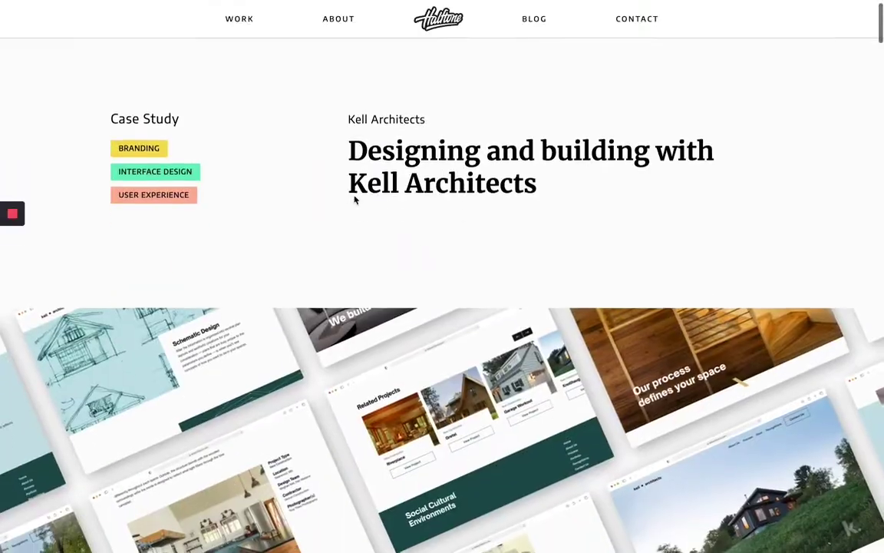
{"action": "scroll", "coordinate": [355, 198], "scroll_direction": "down", "scroll_amount": 3}
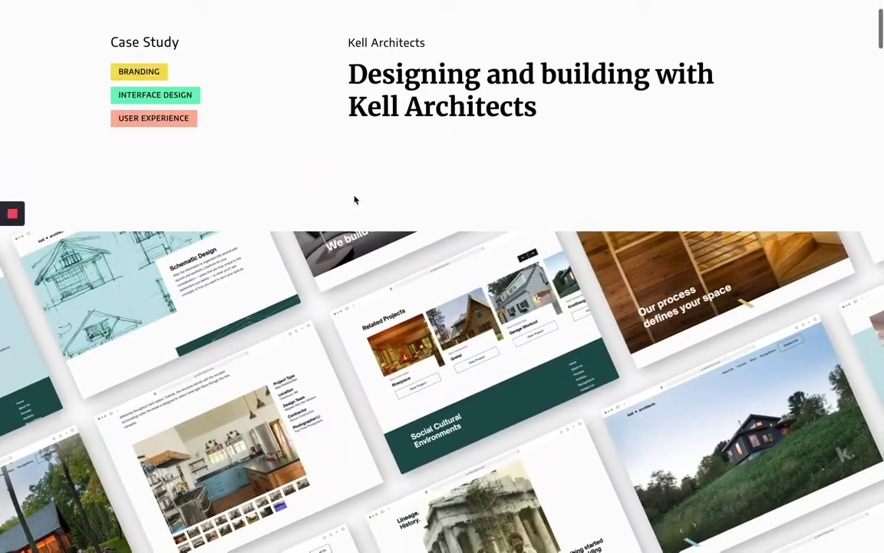
{"action": "scroll", "coordinate": [355, 200], "scroll_direction": "down", "scroll_amount": 3}
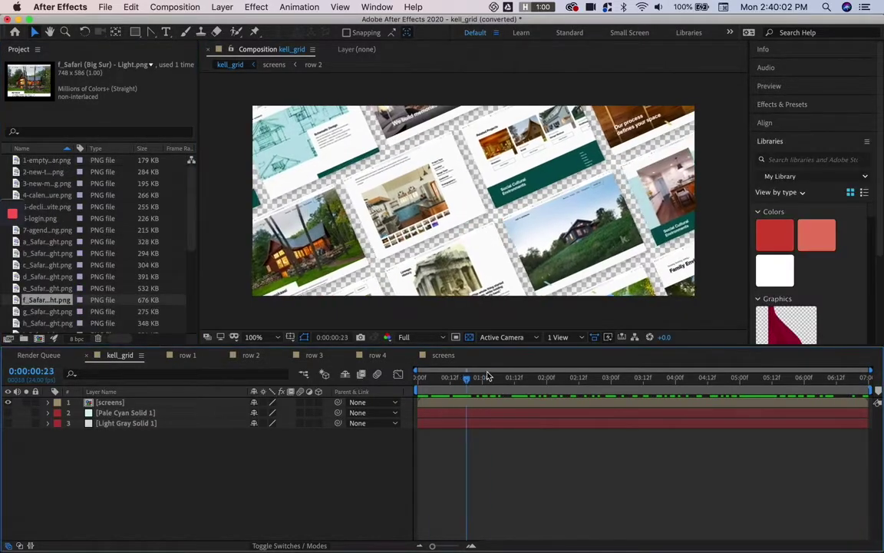
Scrub kell_grid to a later frame and back, then expand the Effects & Presets category list
{"action": "left_click_drag", "start_coordinate": [473, 371], "coordinate": [695, 369]}
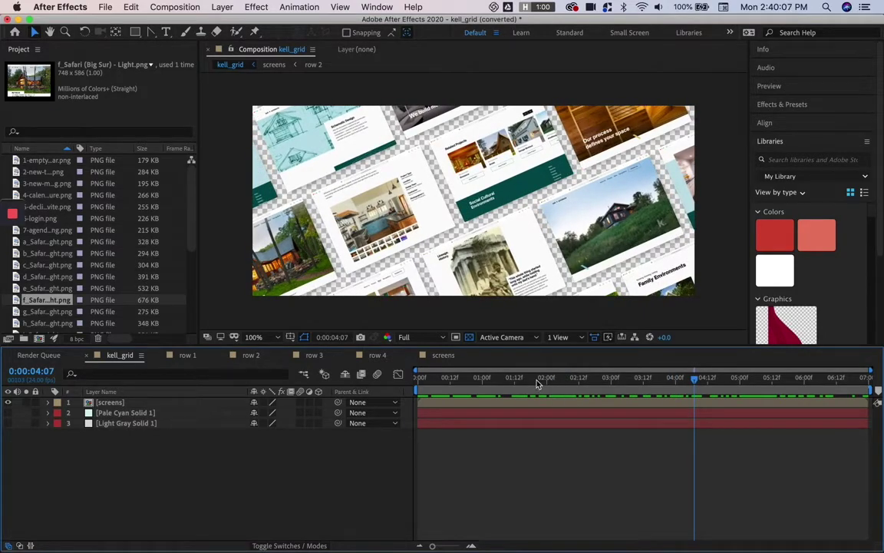
{"action": "left_click_drag", "start_coordinate": [531, 382], "coordinate": [863, 361]}
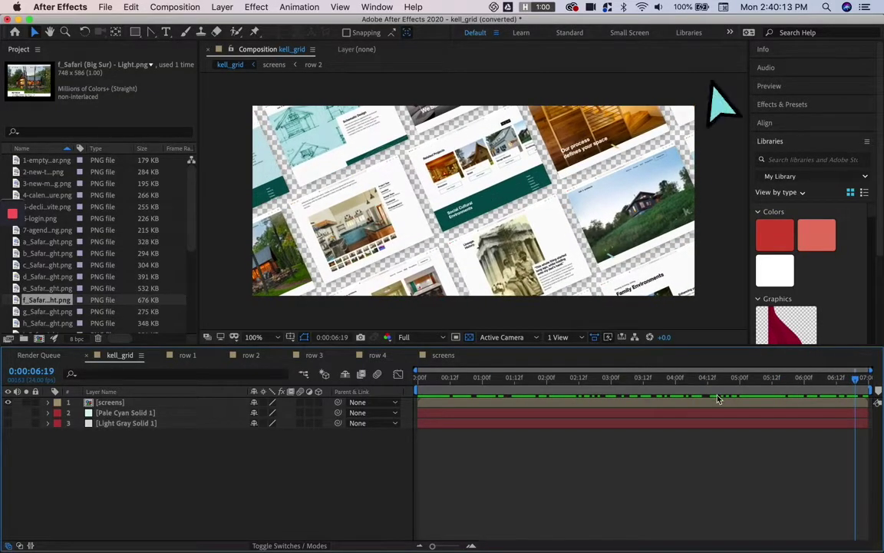
{"action": "left_click", "coordinate": [788, 105]}
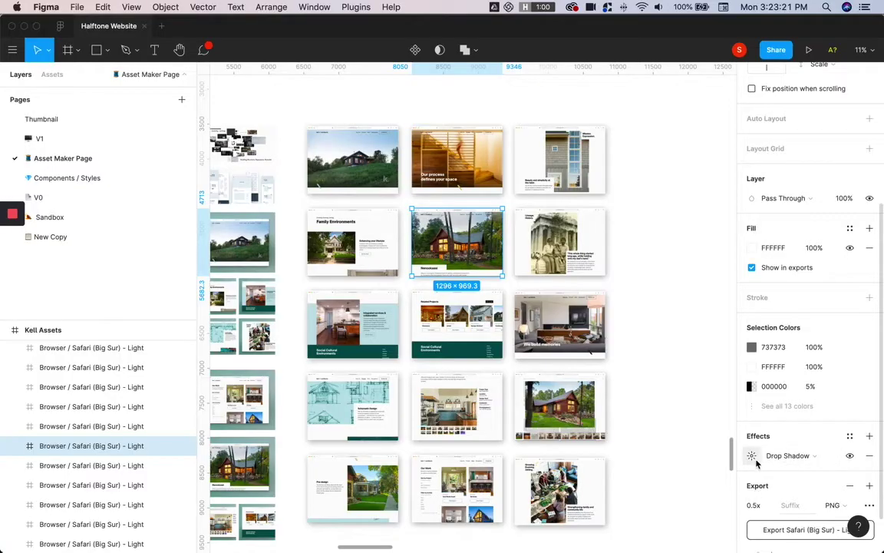
{"action": "left_click", "coordinate": [751, 455]}
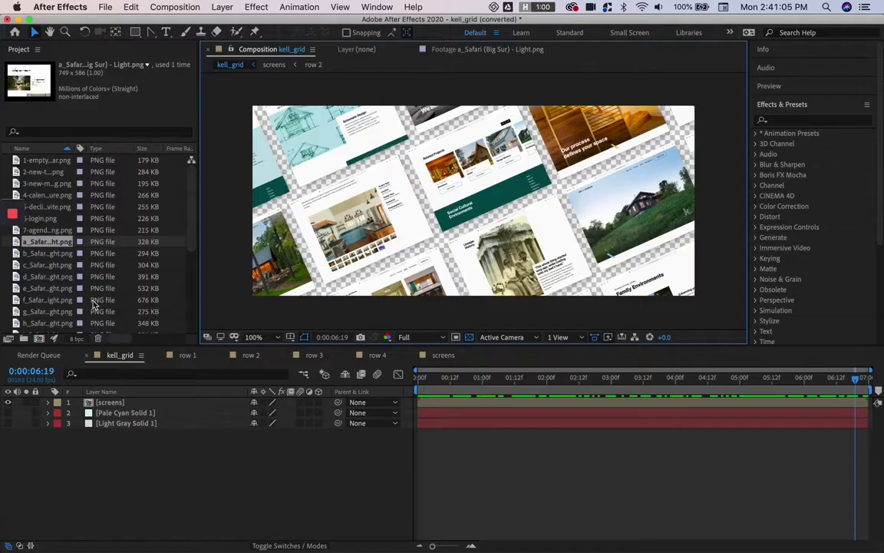
Select the f_Safari (Big Sur) - Light.png footage, then reveal Bodymovin under Window > Extensions
{"action": "left_click", "coordinate": [54, 302]}
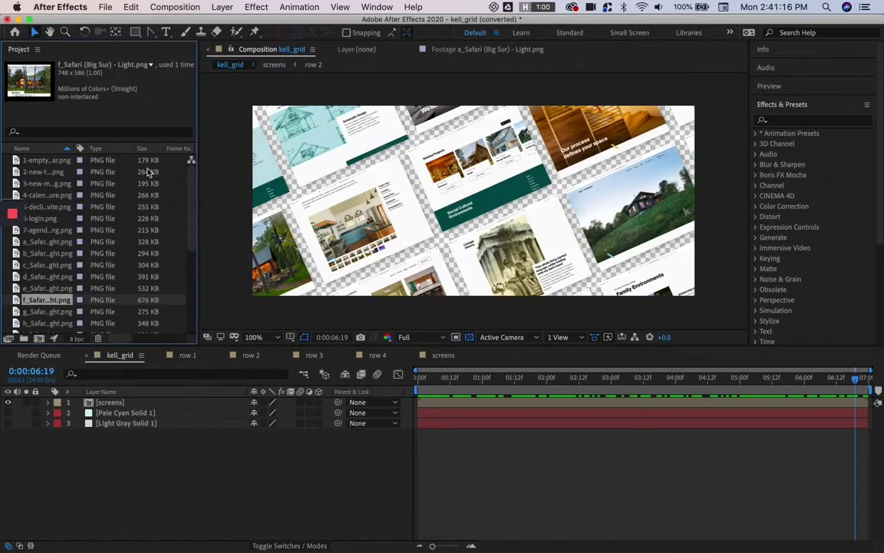
{"action": "scroll", "coordinate": [149, 171], "scroll_direction": "down", "scroll_amount": 6}
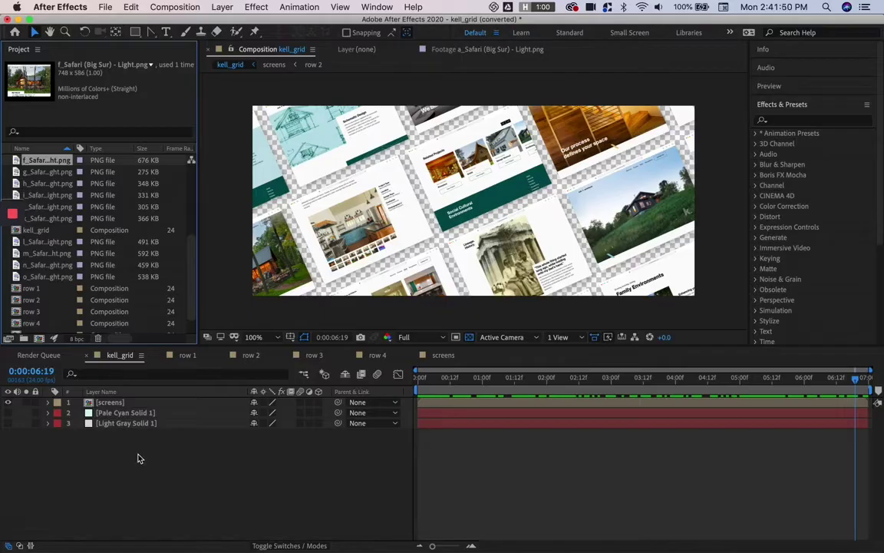
{"action": "left_click", "coordinate": [377, 7]}
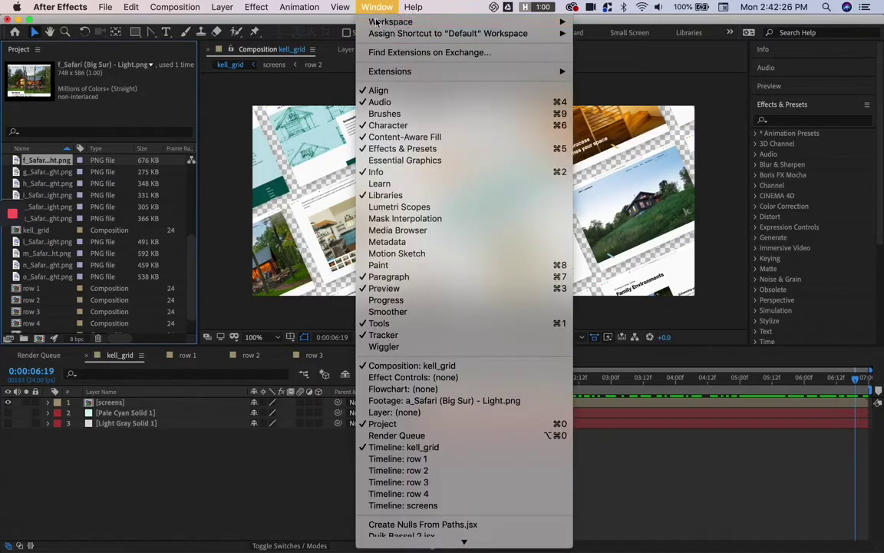
{"action": "mouse_move", "coordinate": [352, 69]}
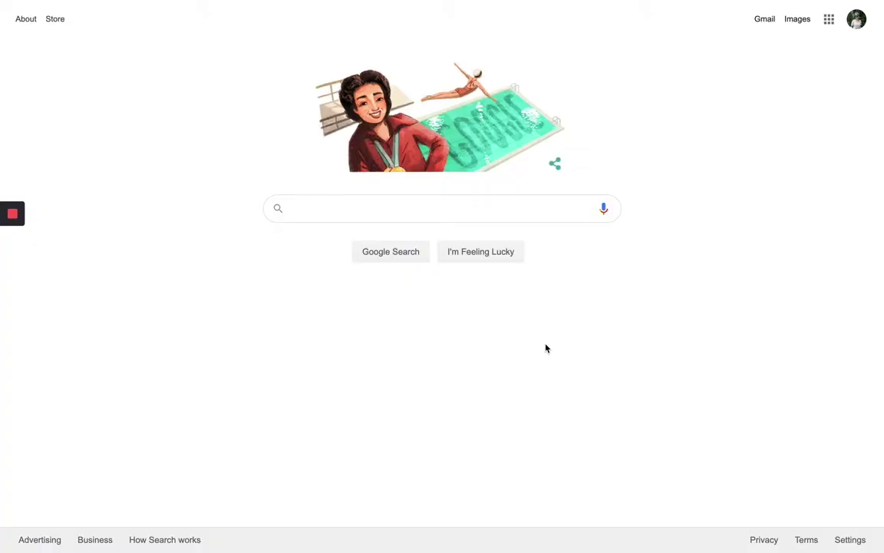
Google 'ae scripts and plugins' and open the aescripts.com result
{"action": "left_click", "coordinate": [387, 201]}
{"action": "type", "text": "a"}
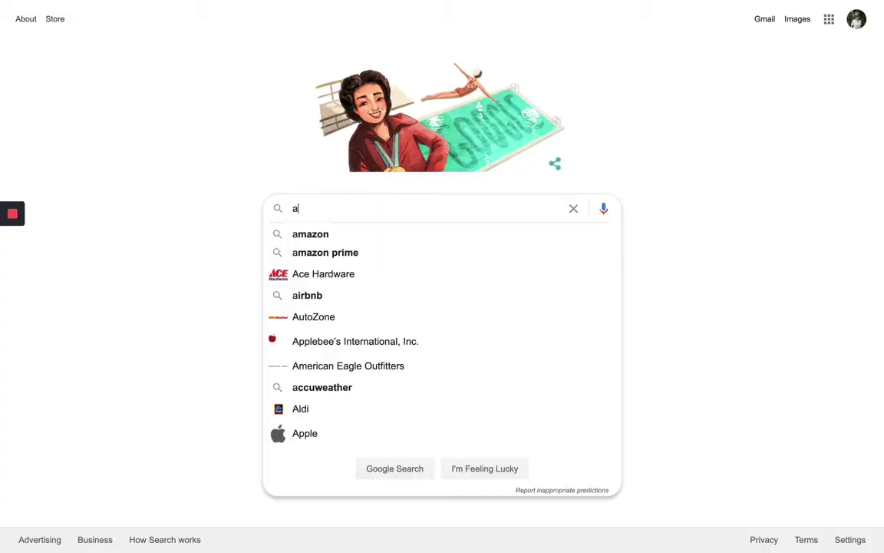
{"action": "type", "text": "e scripts and"}
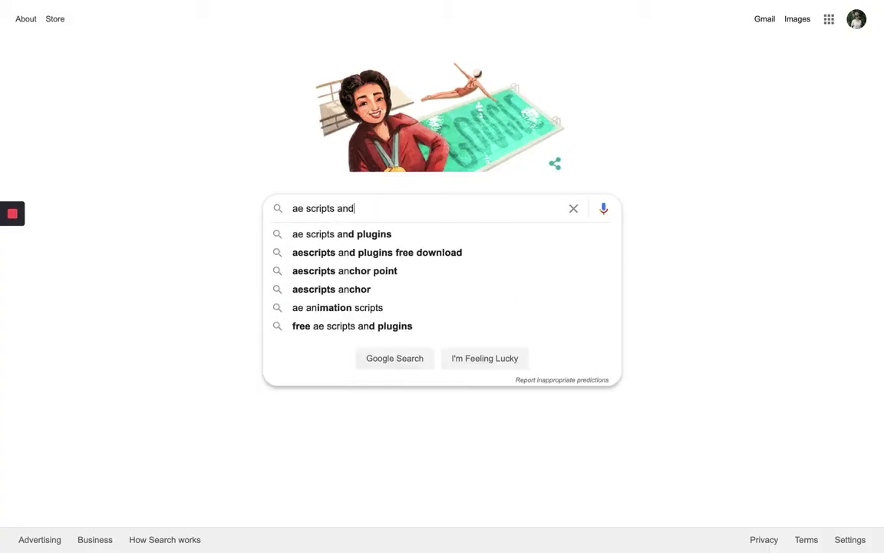
{"action": "type", "text": " plugins"}
{"action": "key", "text": "Return"}
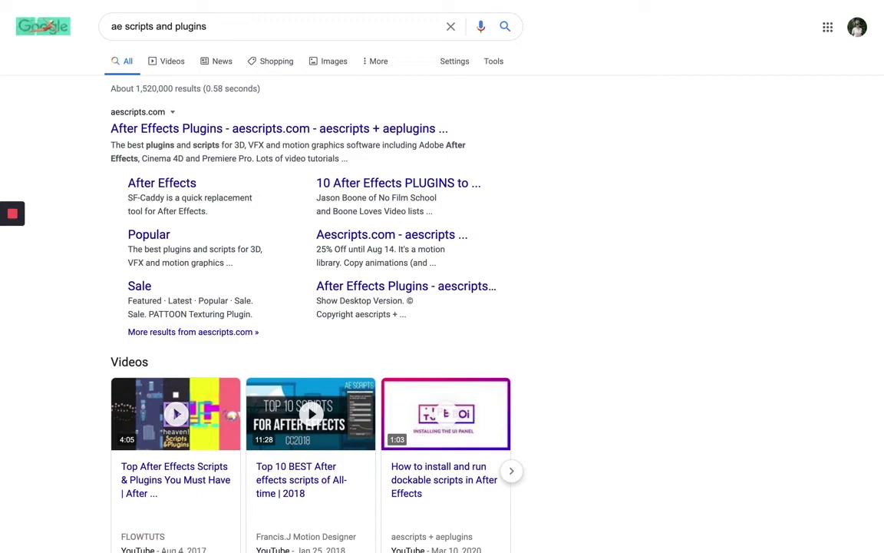
{"action": "left_click", "coordinate": [193, 127]}
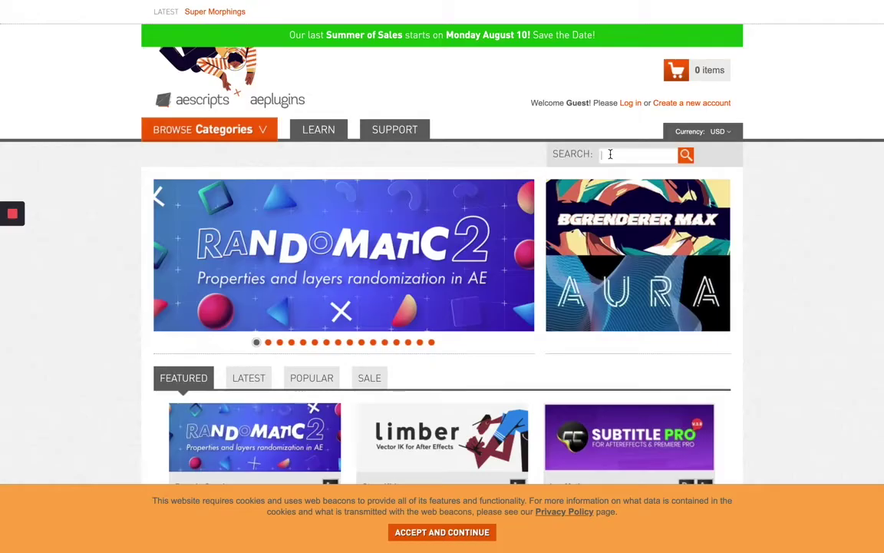
Search aescripts + aeplugins for 'bodymovin' and open the Bodymovin - Lottie product page
{"action": "left_click", "coordinate": [610, 153]}
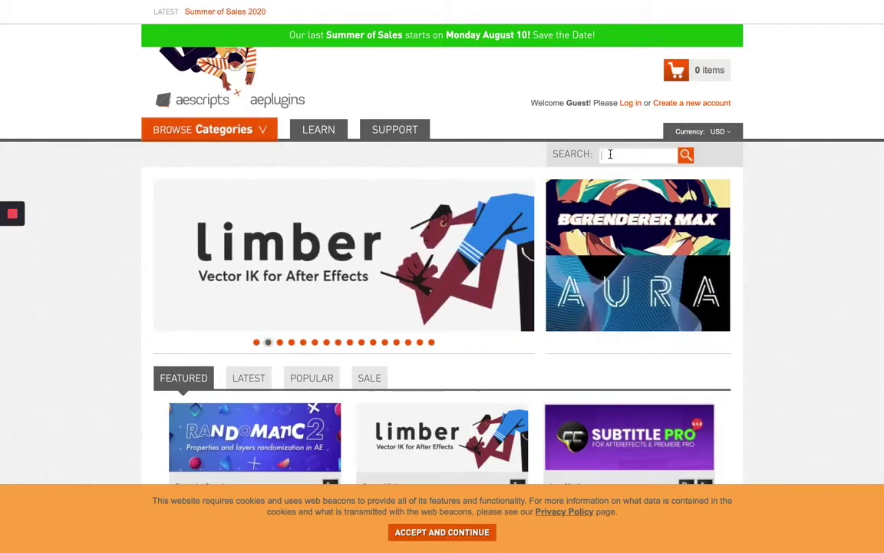
{"action": "type", "text": "bo"}
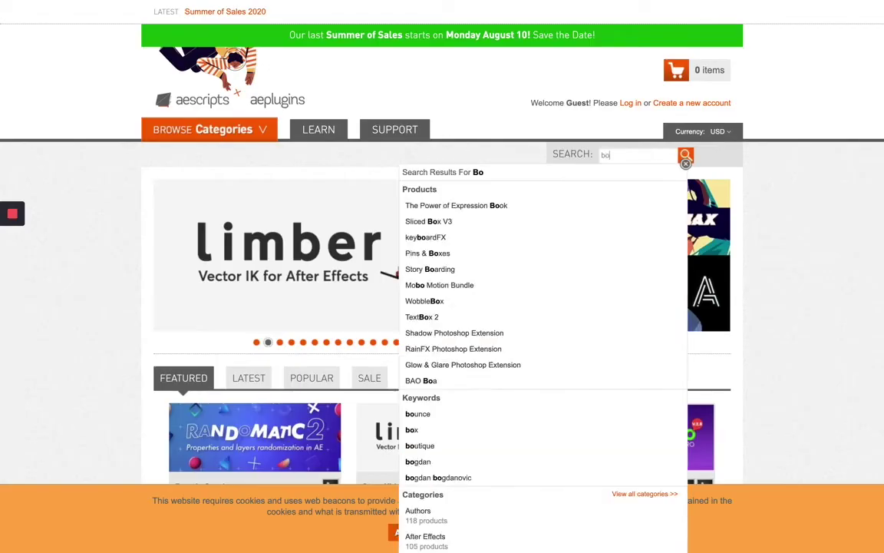
{"action": "type", "text": "dymovin"}
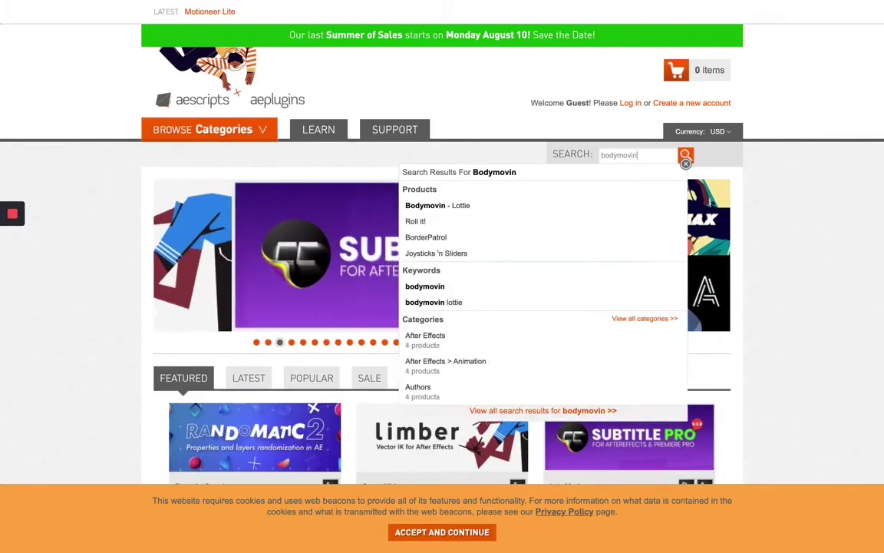
{"action": "key", "text": "Return"}
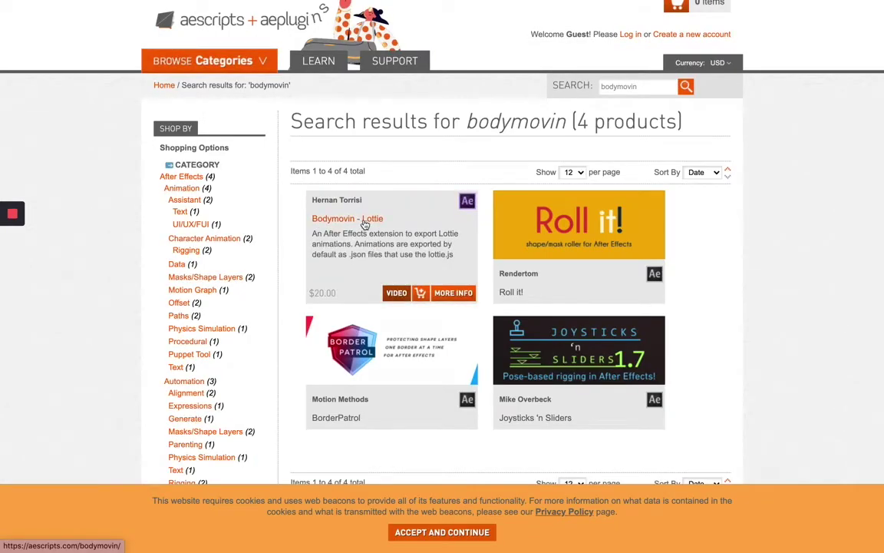
{"action": "left_click", "coordinate": [365, 221]}
{"action": "scroll", "coordinate": [460, 207], "scroll_direction": "down", "scroll_amount": 1}
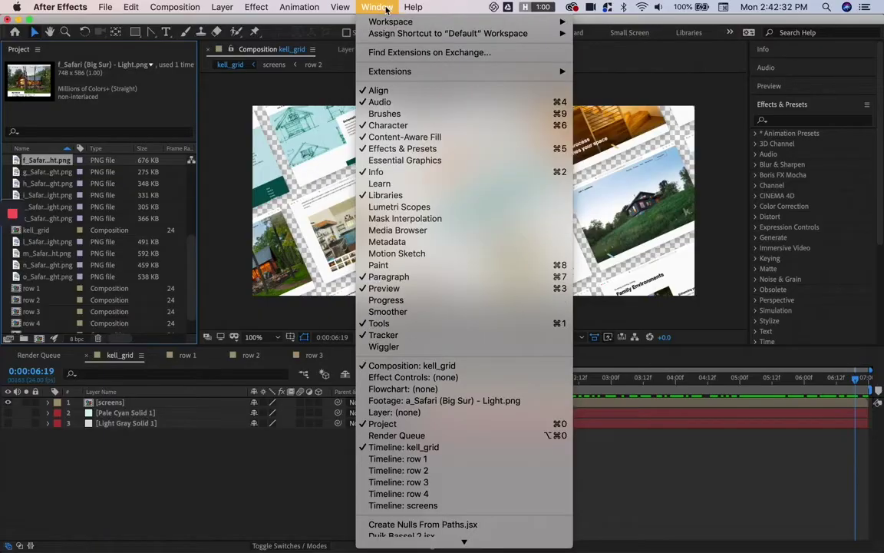
Open and enlarge the Bodymovin panel, mark kell_grid for export, and open its settings
{"action": "mouse_move", "coordinate": [429, 71]}
{"action": "left_click", "coordinate": [644, 89]}
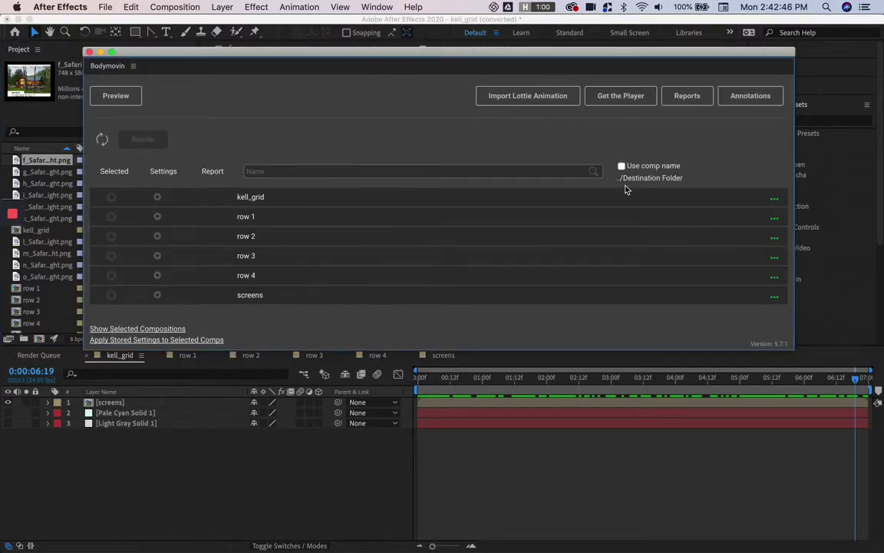
{"action": "left_click_drag", "start_coordinate": [391, 351], "coordinate": [388, 471]}
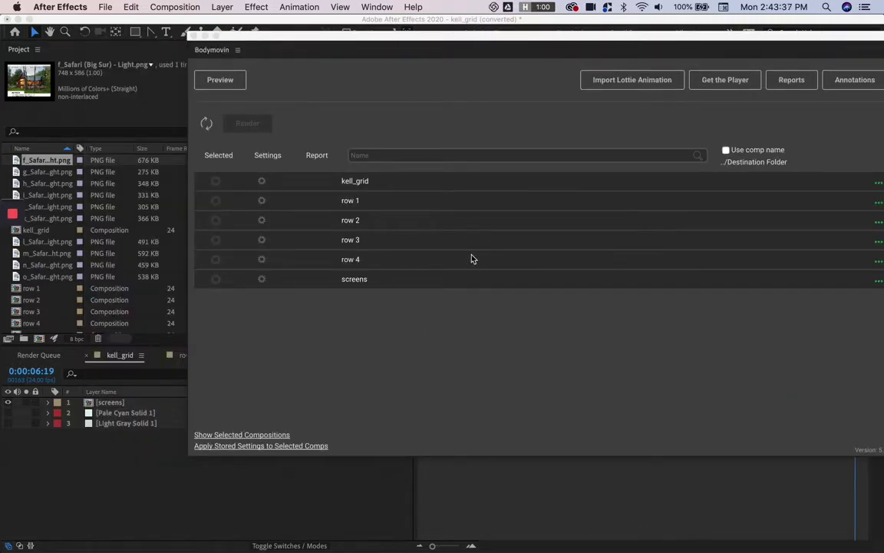
{"action": "left_click", "coordinate": [215, 183]}
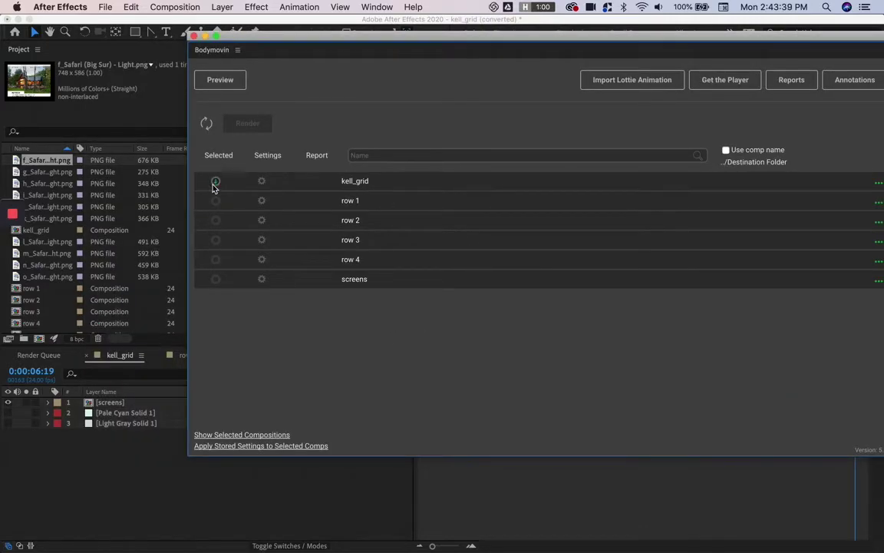
{"action": "left_click", "coordinate": [215, 183]}
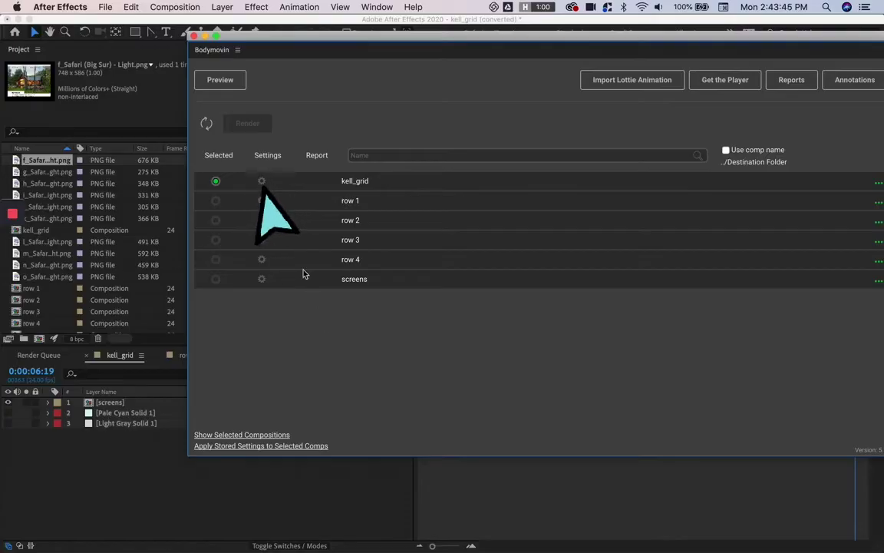
{"action": "left_click", "coordinate": [261, 181]}
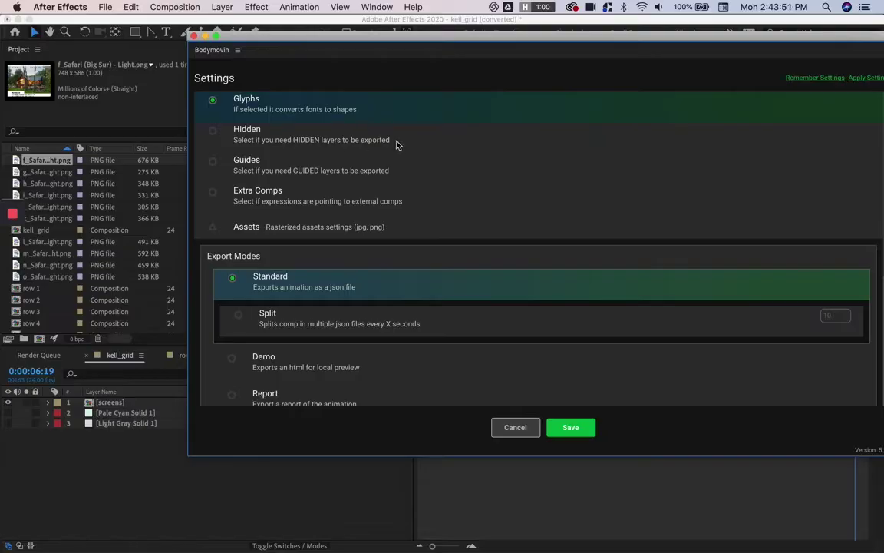
In kell_grid's Assets settings, include images in json with compression 90, then save
{"action": "left_click_drag", "start_coordinate": [391, 141], "coordinate": [233, 141]}
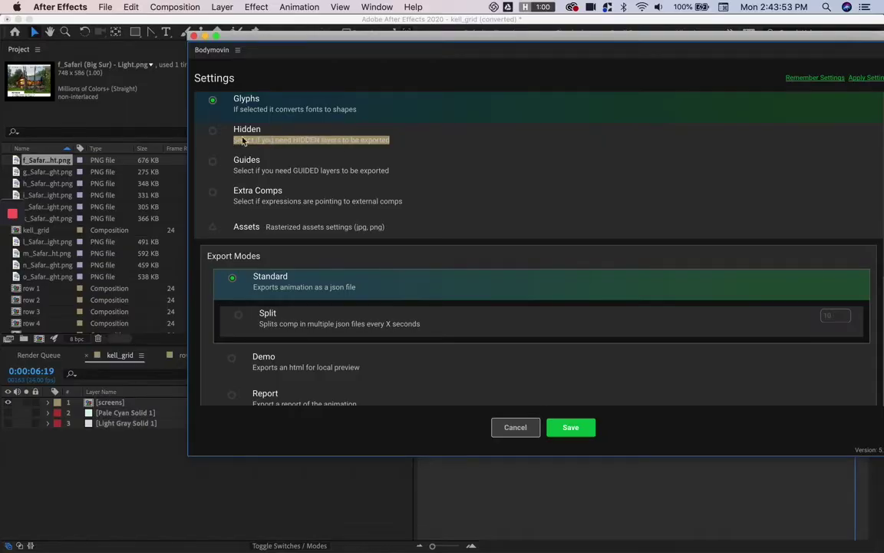
{"action": "left_click", "coordinate": [215, 228]}
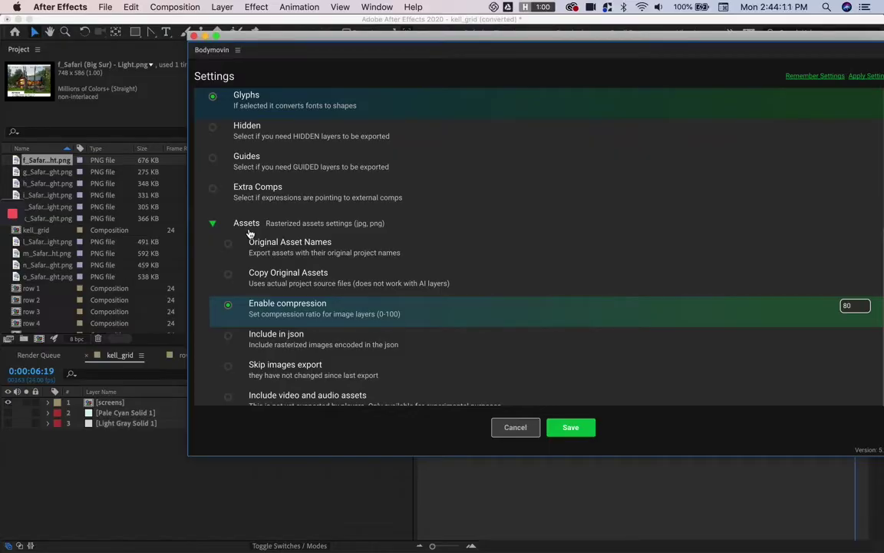
{"action": "left_click", "coordinate": [228, 335]}
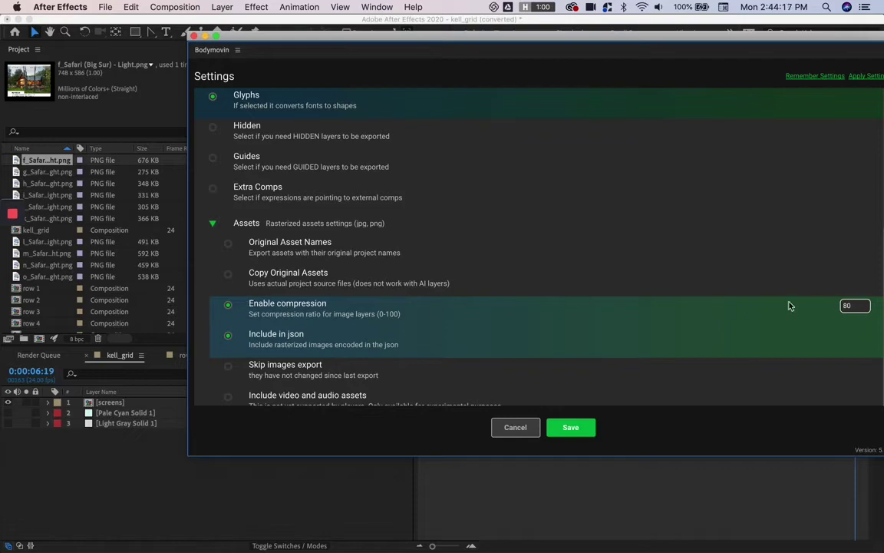
{"action": "double_click", "coordinate": [844, 306]}
{"action": "scroll", "coordinate": [326, 350], "scroll_direction": "down", "scroll_amount": 10}
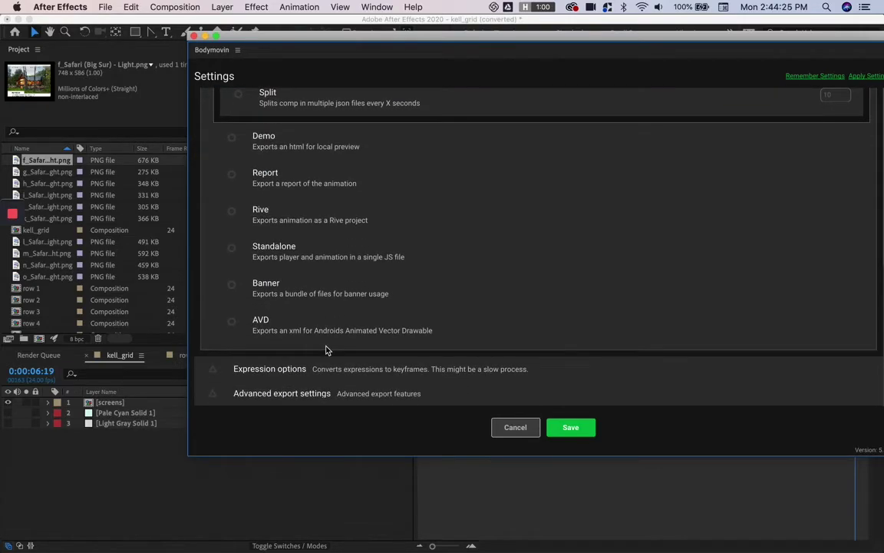
{"action": "scroll", "coordinate": [395, 311], "scroll_direction": "up", "scroll_amount": 10}
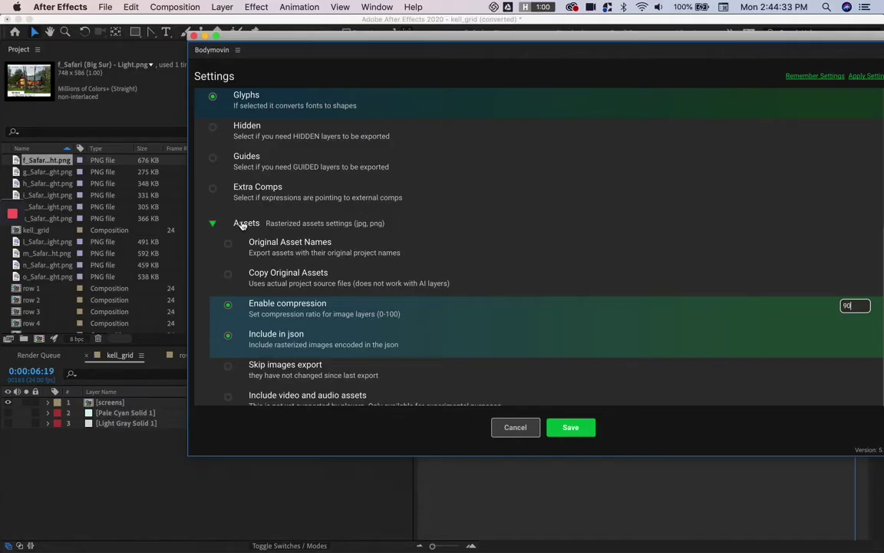
{"action": "left_click", "coordinate": [243, 224]}
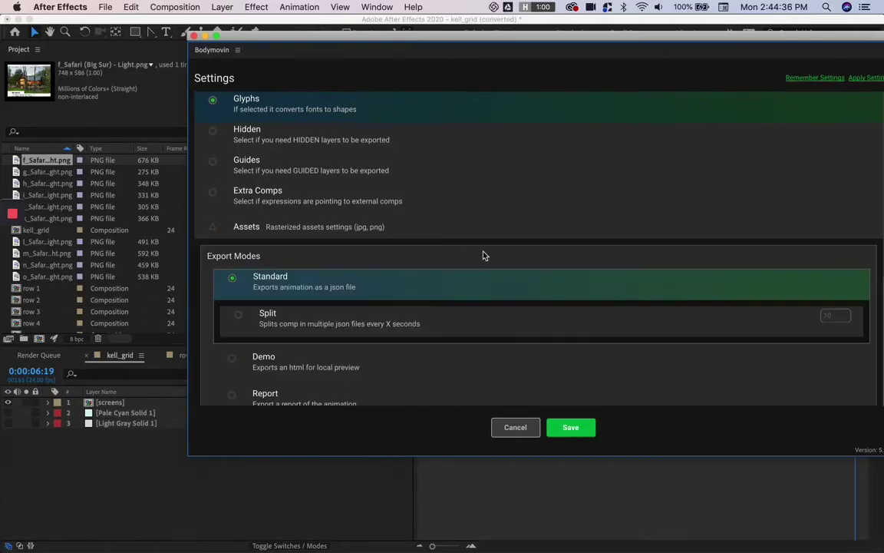
{"action": "left_click", "coordinate": [577, 427]}
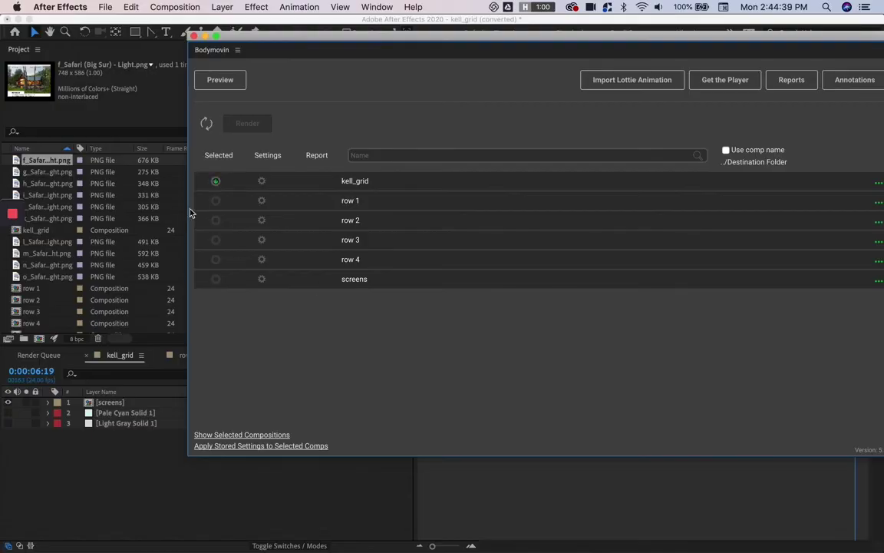
Set kell_grid's destination to Desktop/kell_grid.json, render it, and close the finished summary
{"action": "left_click_drag", "start_coordinate": [782, 36], "coordinate": [652, 42]}
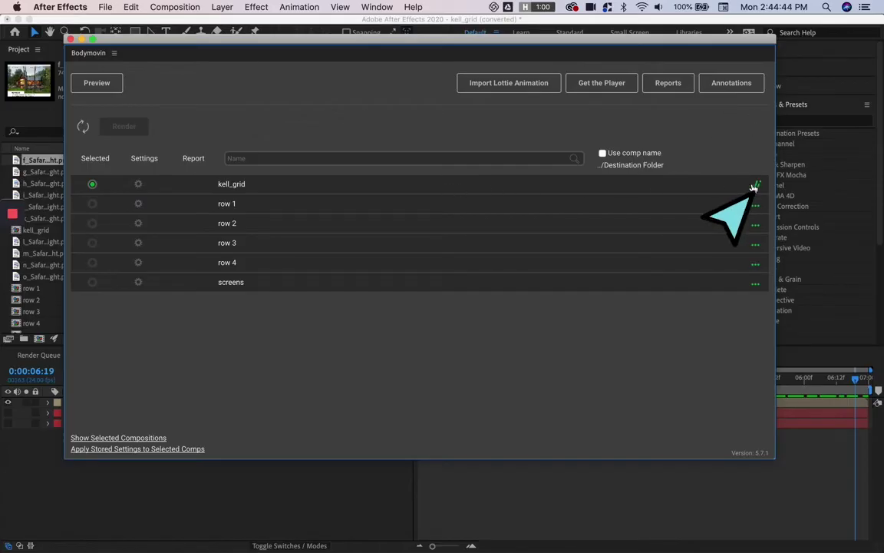
{"action": "left_click", "coordinate": [755, 185]}
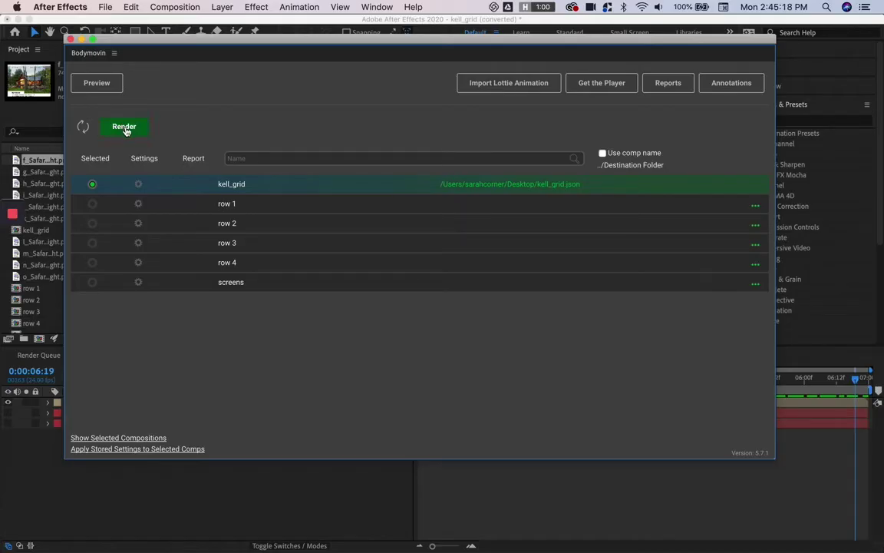
{"action": "left_click", "coordinate": [124, 127]}
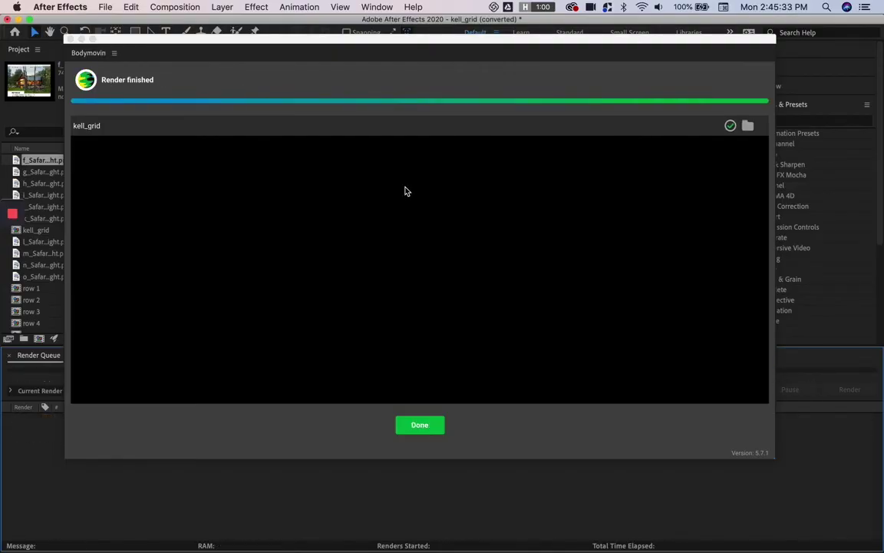
{"action": "left_click", "coordinate": [419, 427]}
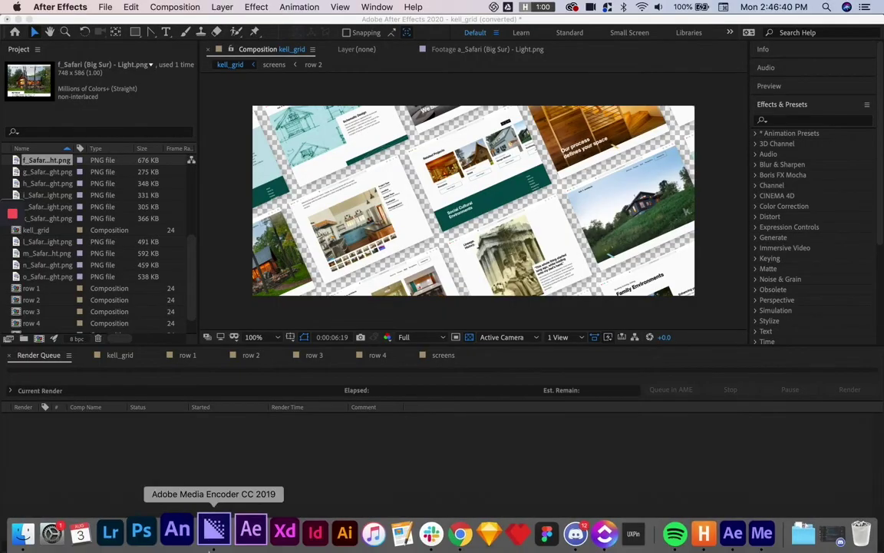
Drag kell_grid.json from the Finder Desktop onto LottieFiles to upload and preview it
{"action": "key", "text": "super+Tab"}
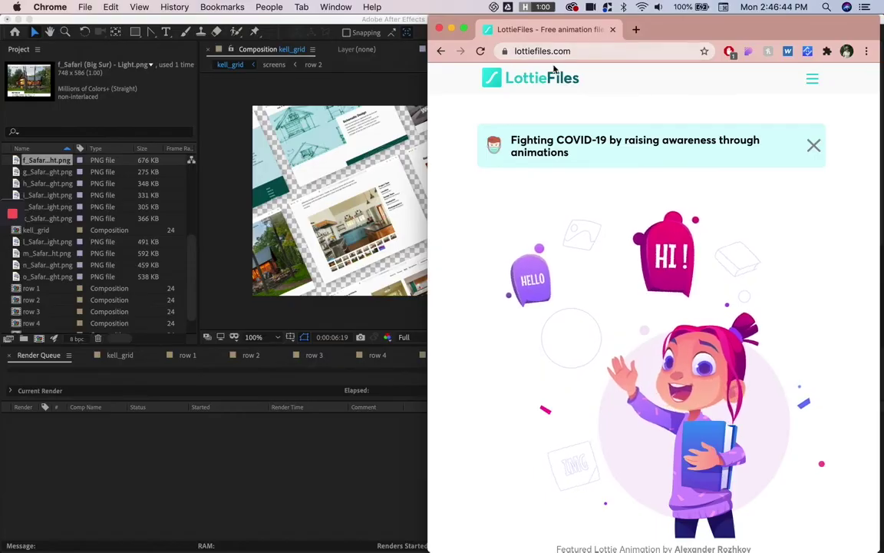
{"action": "key", "text": "ctrl+Up"}
{"action": "left_click", "coordinate": [73, 314]}
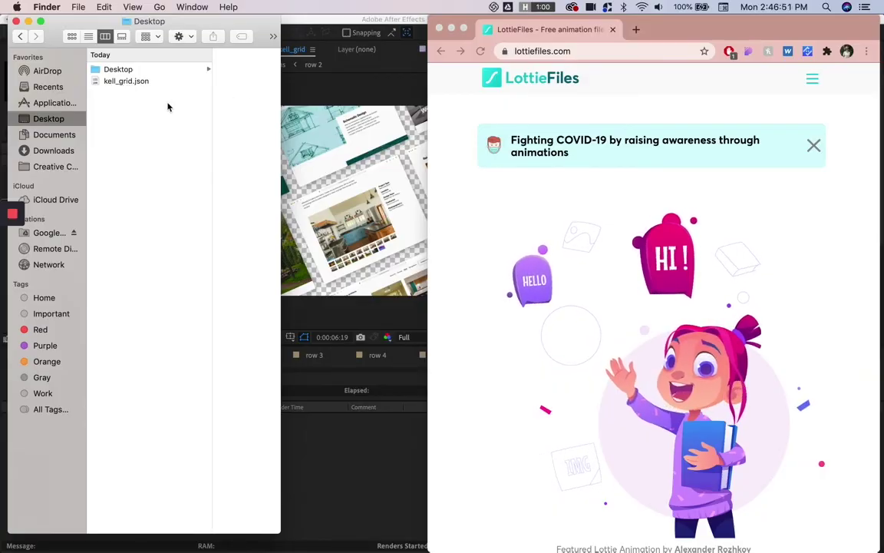
{"action": "left_click_drag", "start_coordinate": [127, 81], "coordinate": [598, 224]}
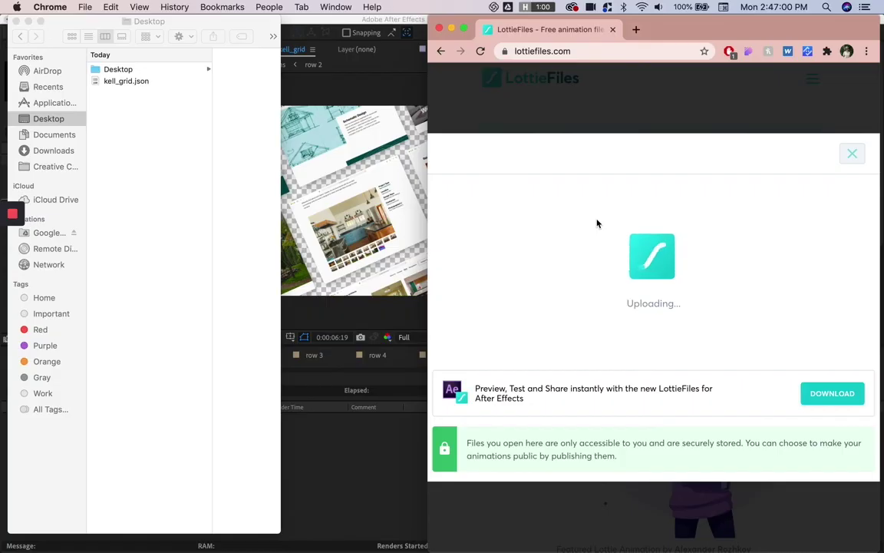
{"action": "left_click", "coordinate": [144, 92]}
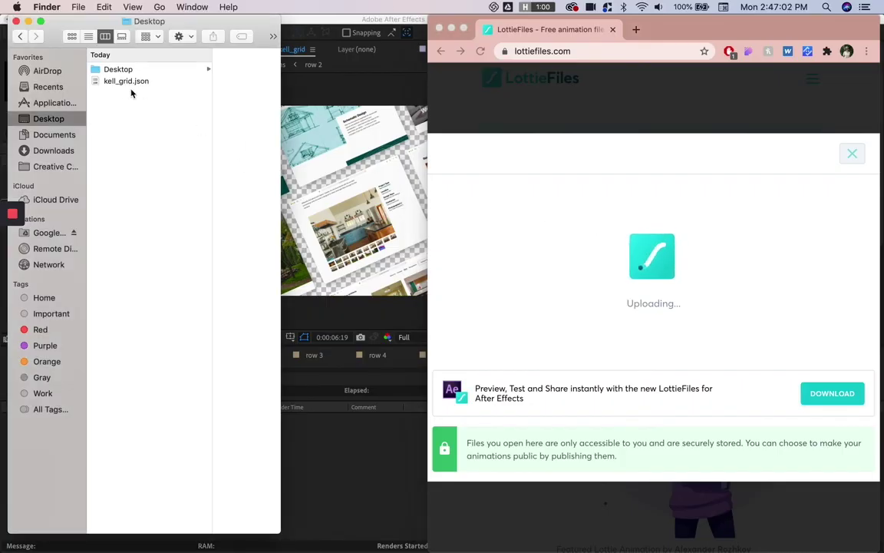
{"action": "left_click", "coordinate": [121, 80]}
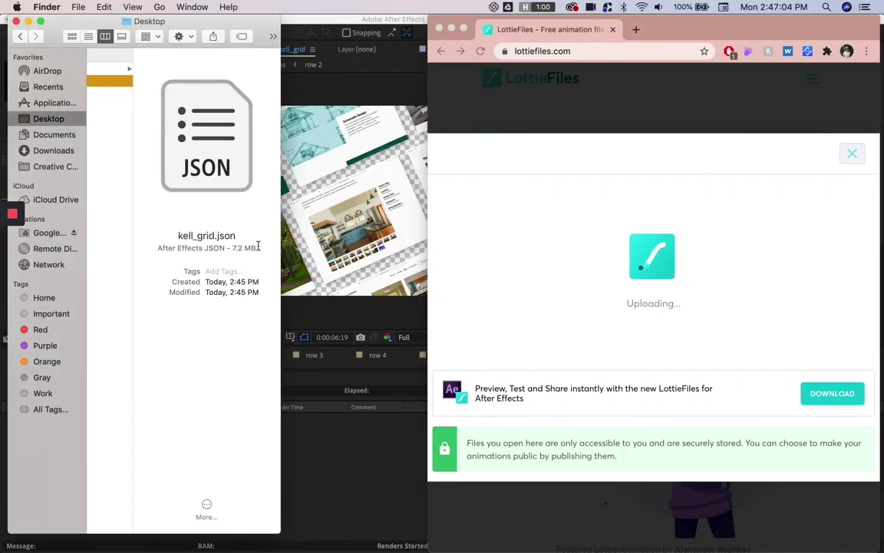
{"action": "left_click", "coordinate": [453, 299]}
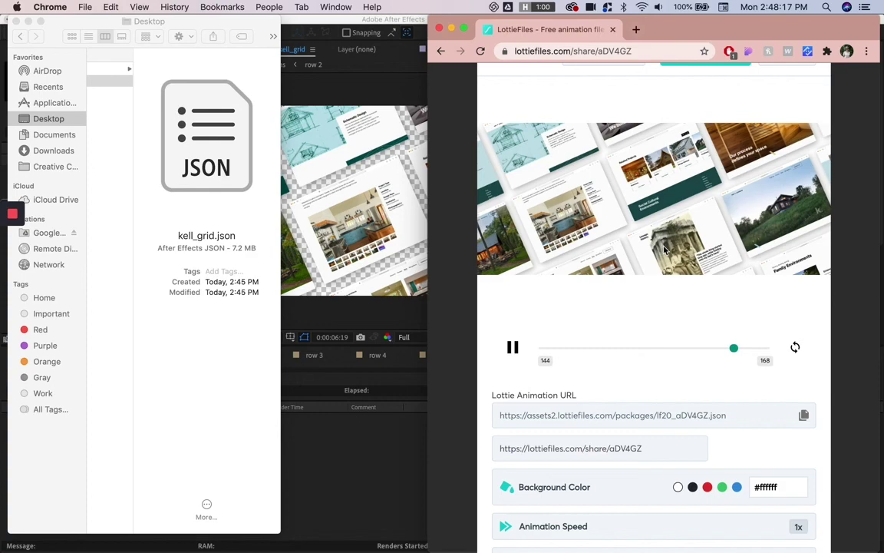
Try red, green and blue preview backgrounds, then return to white (#ffffff)
{"action": "left_click", "coordinate": [707, 486]}
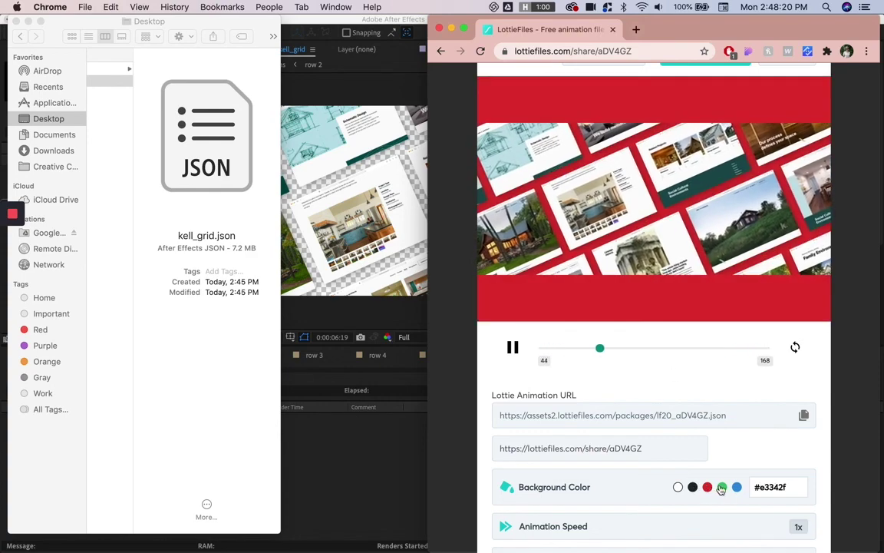
{"action": "left_click", "coordinate": [721, 487]}
{"action": "left_click", "coordinate": [737, 487]}
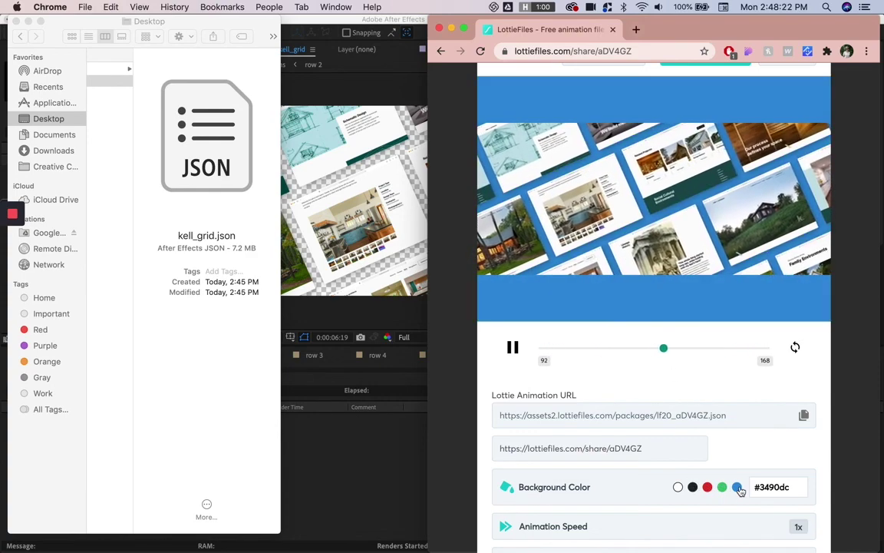
{"action": "left_click", "coordinate": [678, 487]}
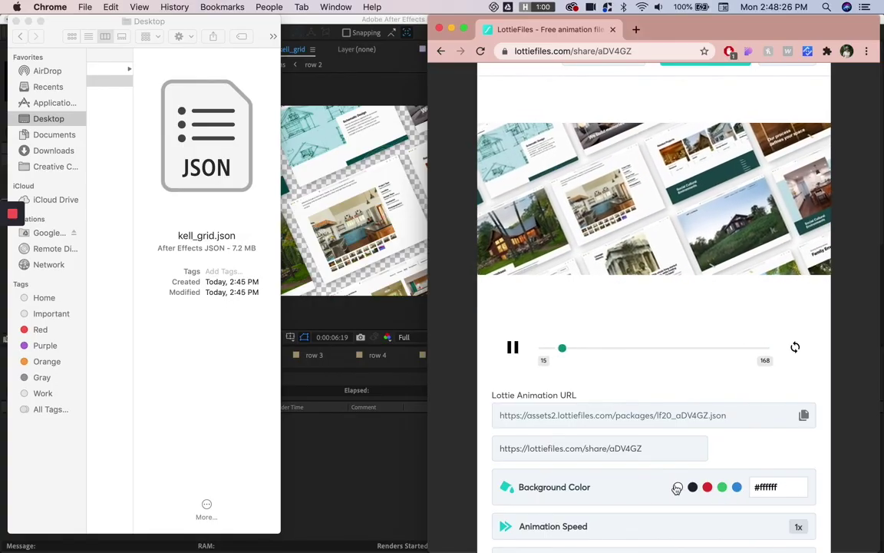
{"action": "scroll", "coordinate": [677, 485], "scroll_direction": "down", "scroll_amount": 2}
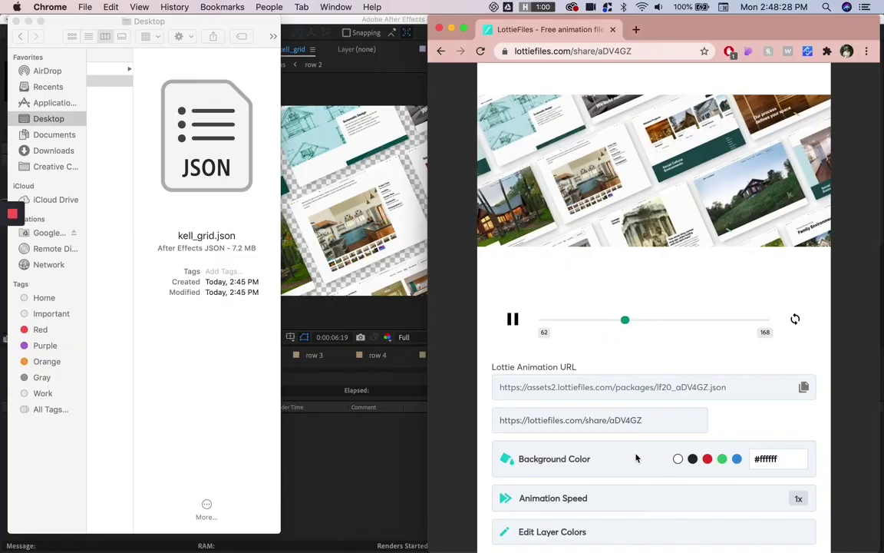